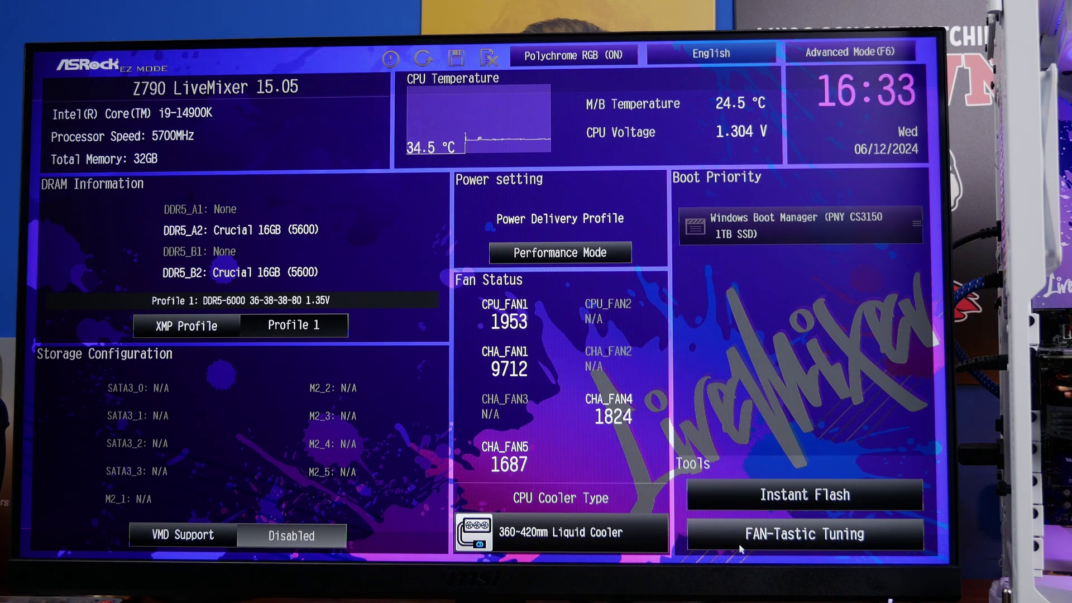
Step: Apply the Silent FAN-Tastic Tuning profile to all fans
left_click(739, 544)
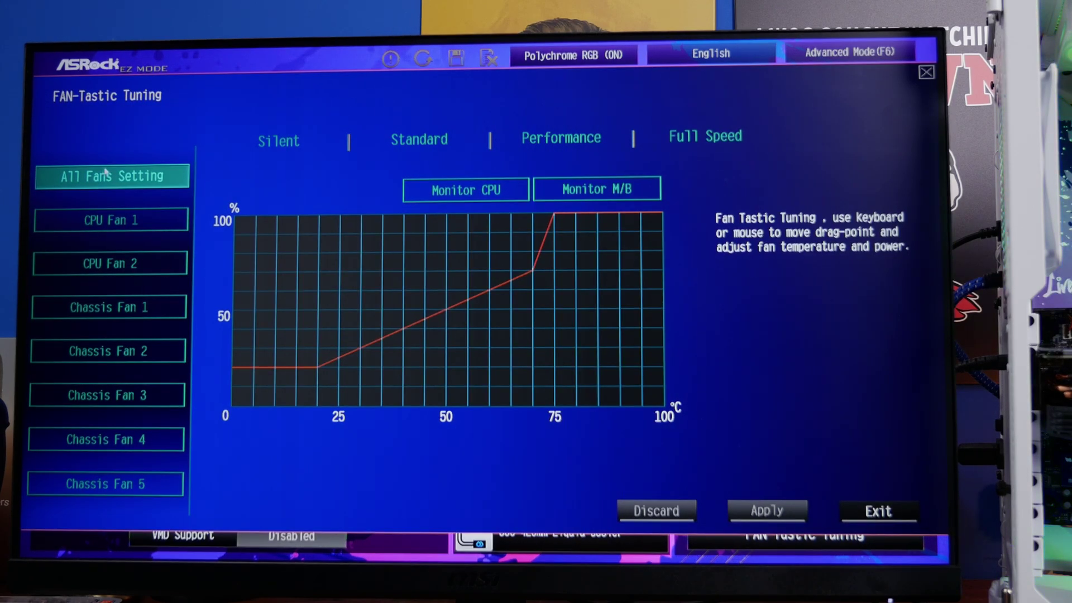
left_click(279, 149)
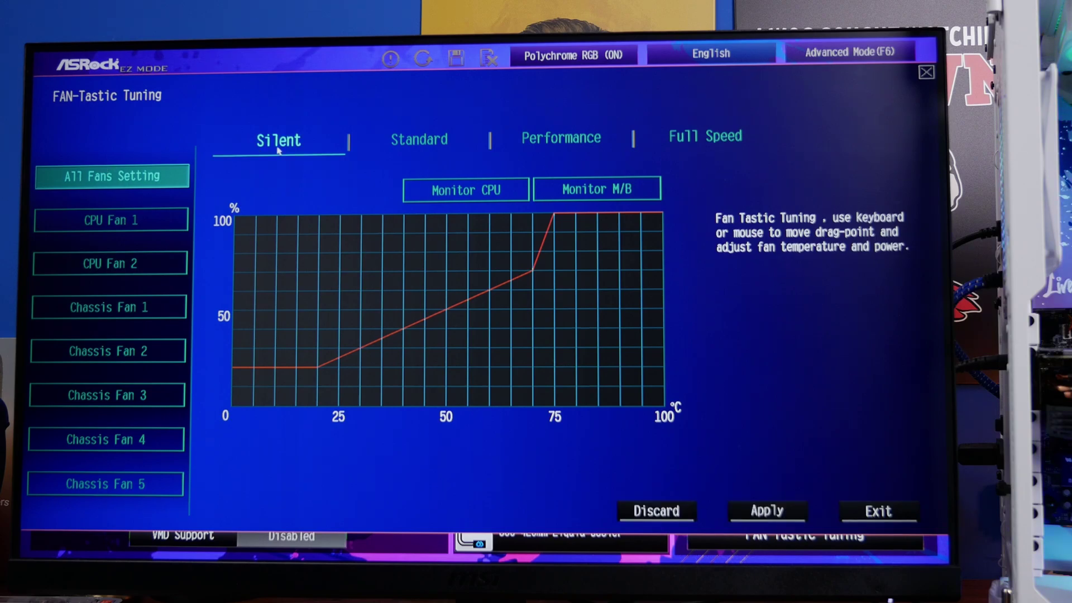
left_click(796, 517)
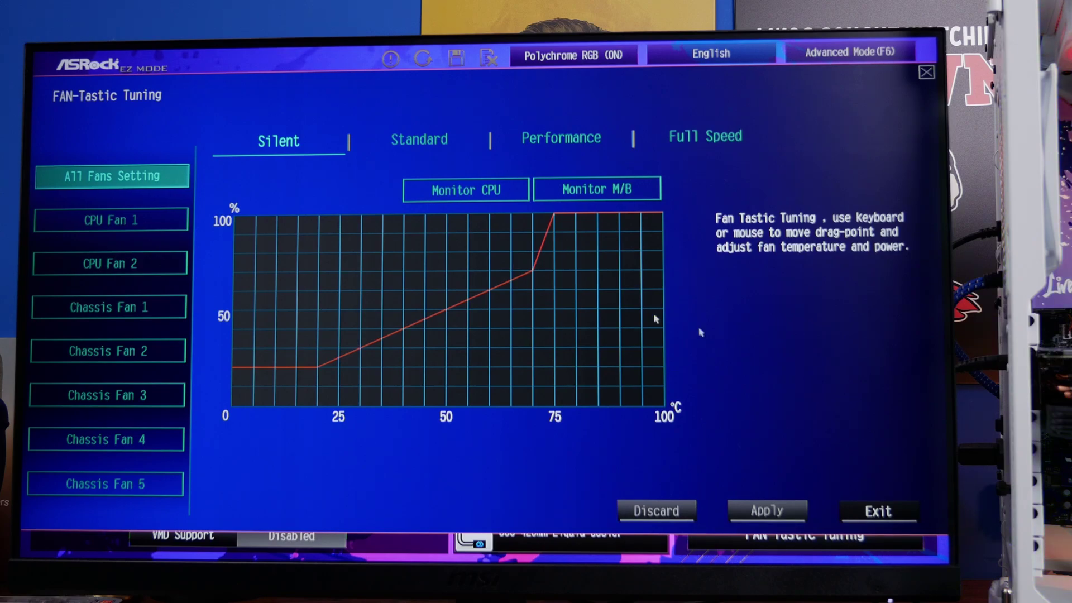
Step: In Advanced Mode's H/W Monitor, open the Chassis Fan 1 Control Mode options
key("F6")
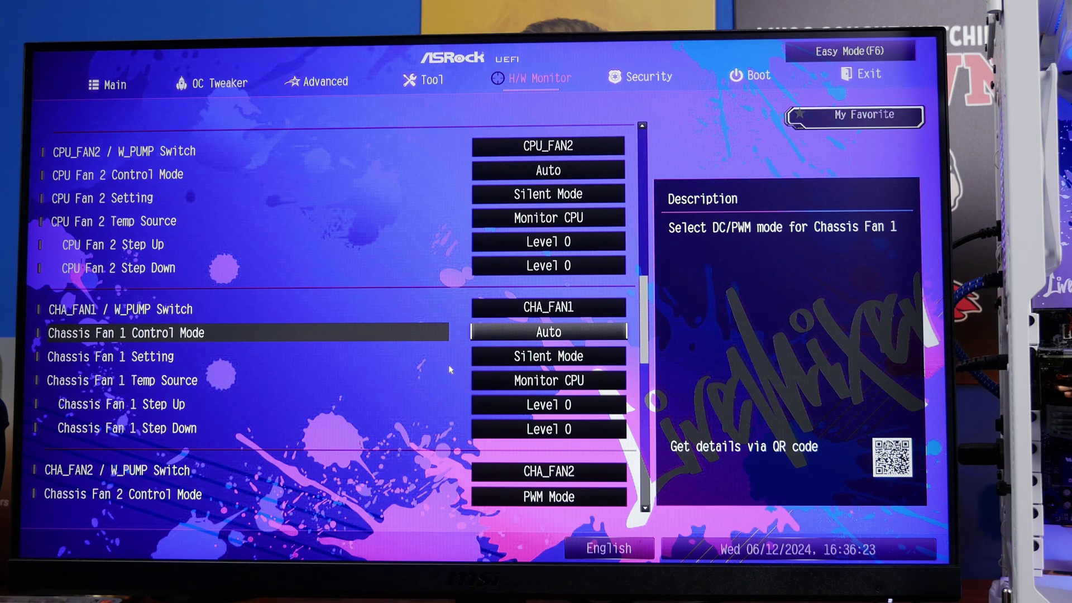
left_click(619, 359)
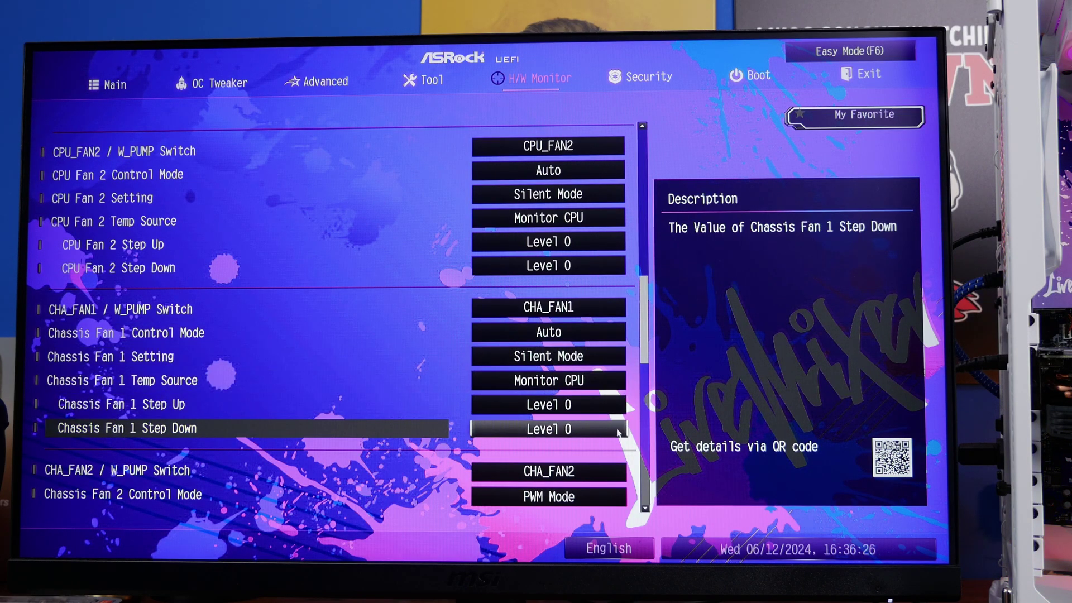
left_click(534, 335)
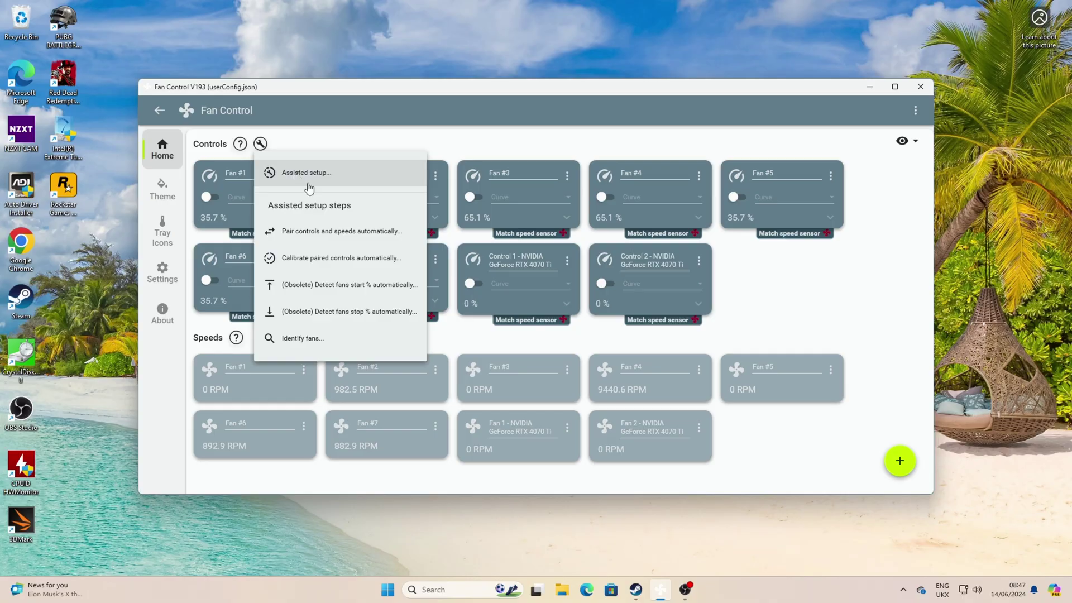
Step: Run Assisted setup with Controller (various third parties) sensors enabled, refreshing without saving
left_click(308, 183)
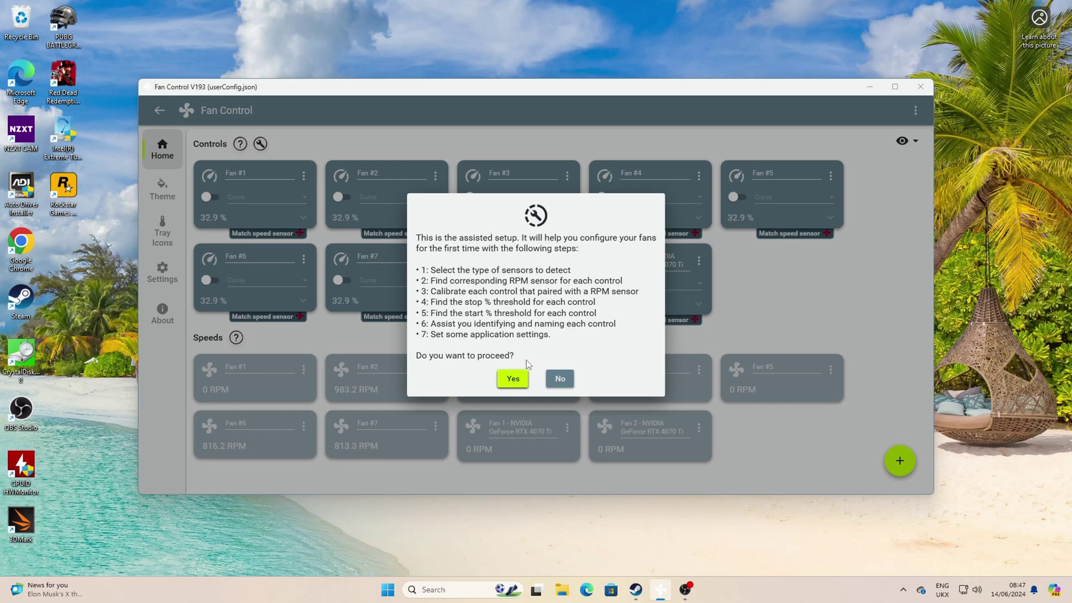
left_click(513, 379)
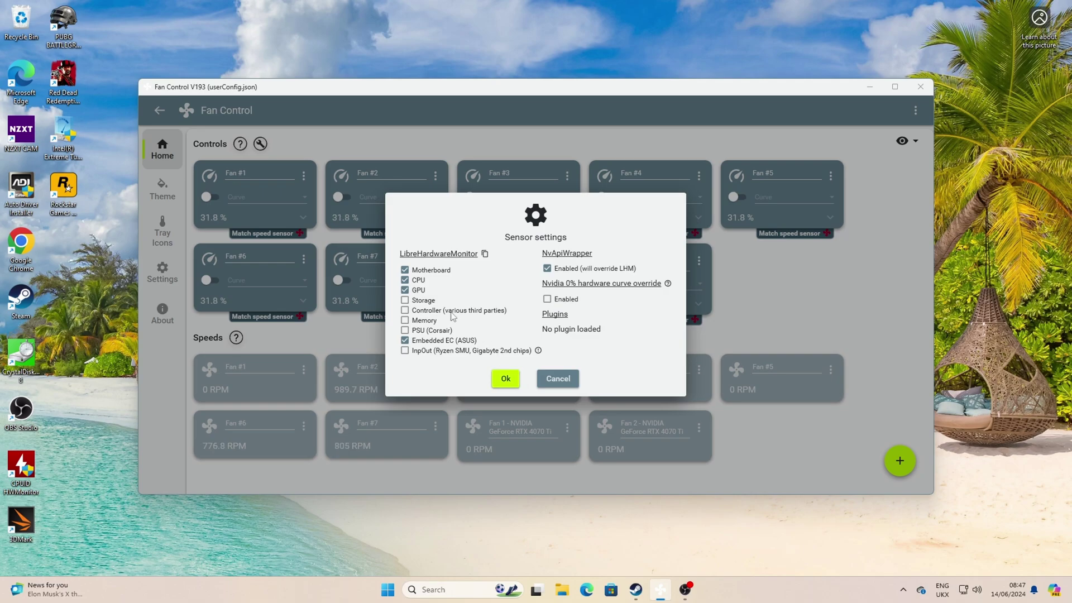
left_click(428, 312)
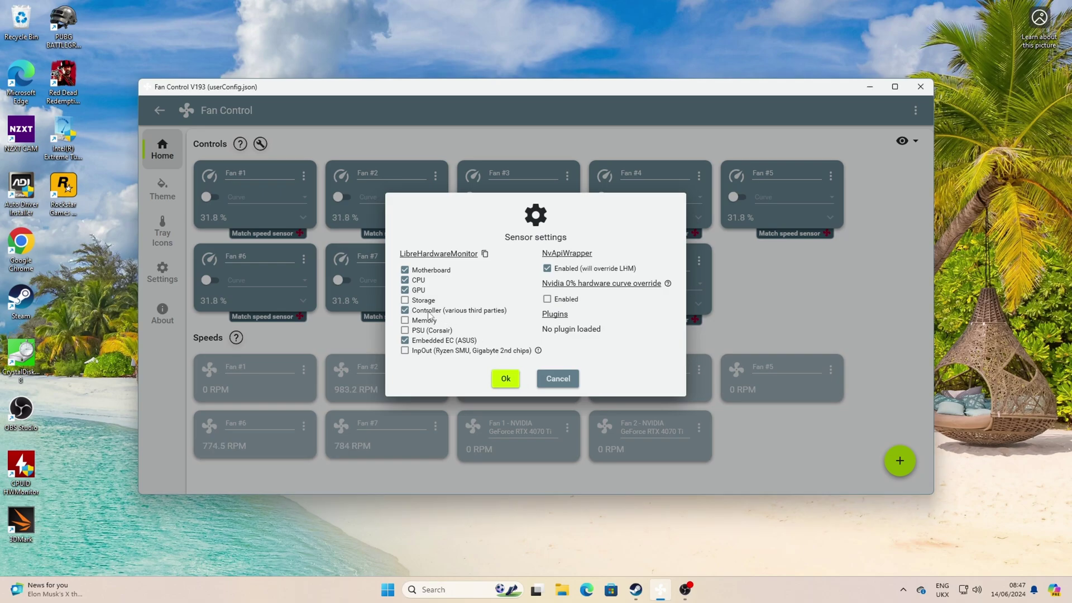
left_click(514, 383)
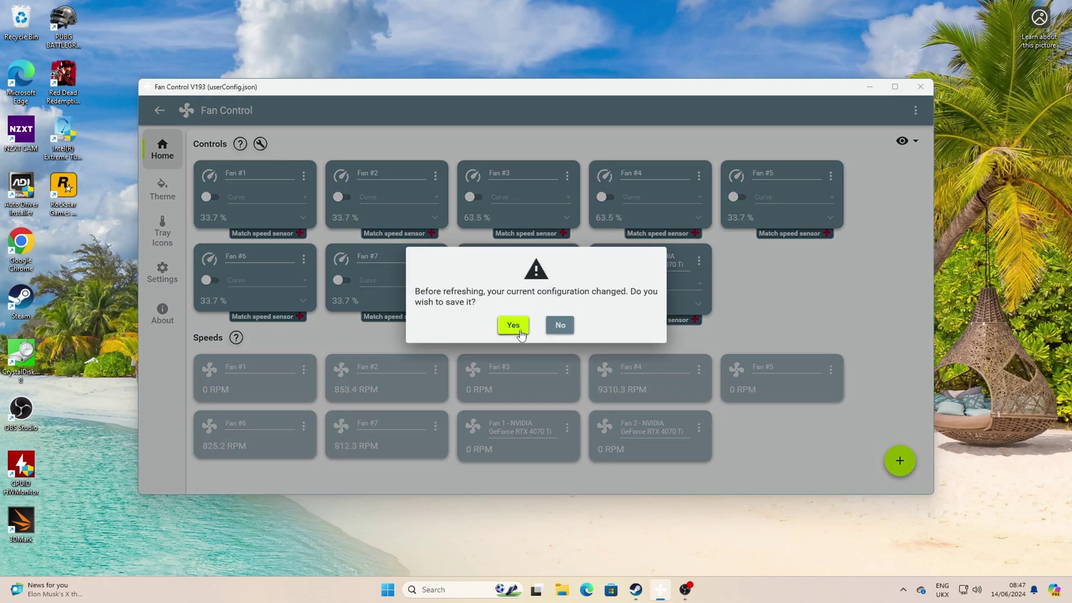
left_click(547, 326)
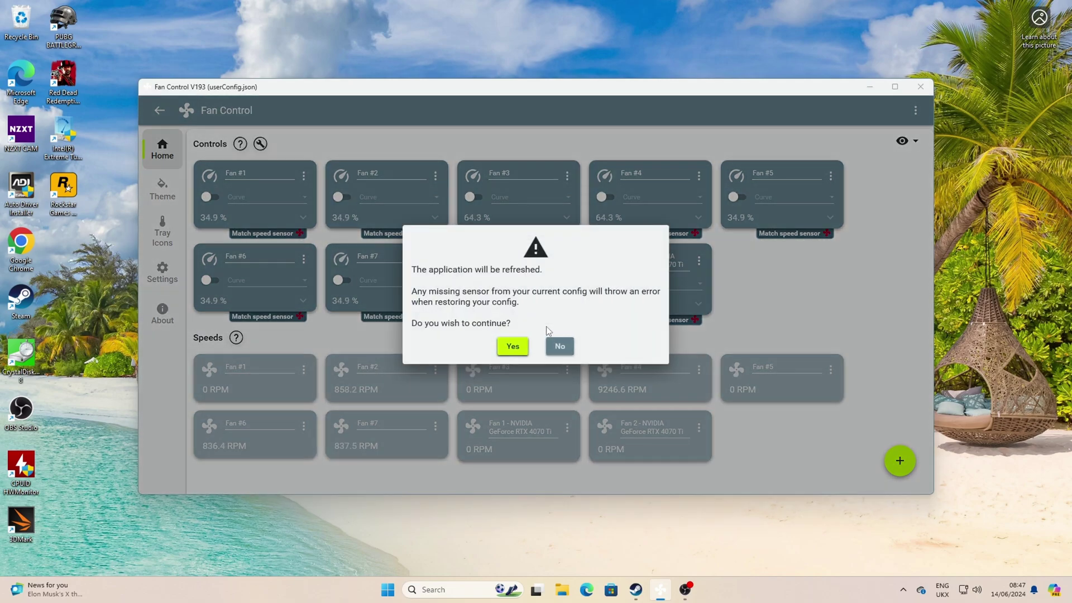
left_click(517, 350)
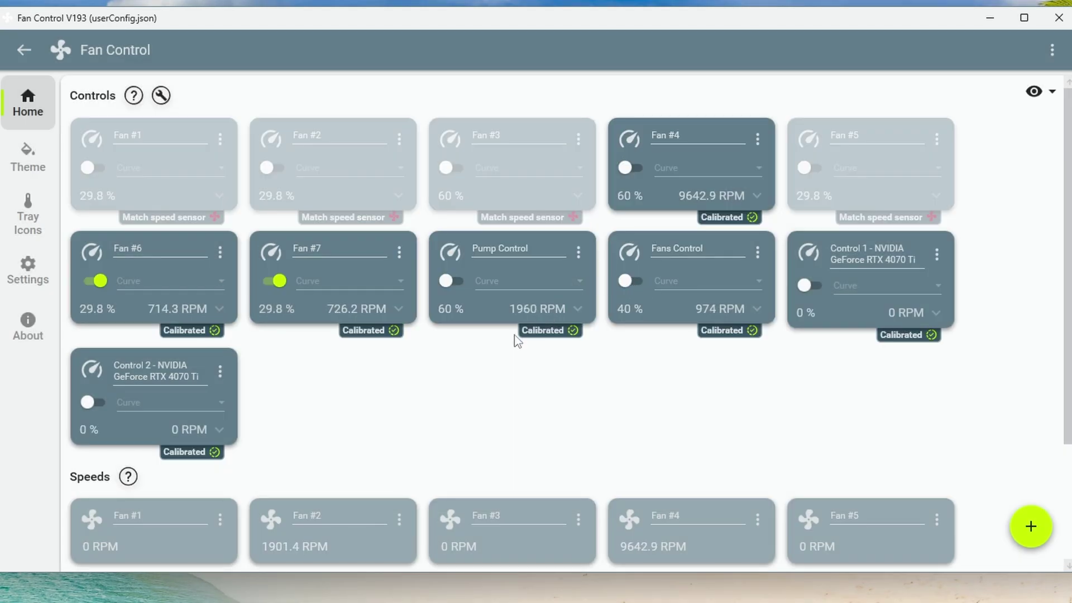
Step: Review the calibrated Controls and Speeds on the Home page, then bring up the add-curve menu
scroll(468, 360, "down", 3)
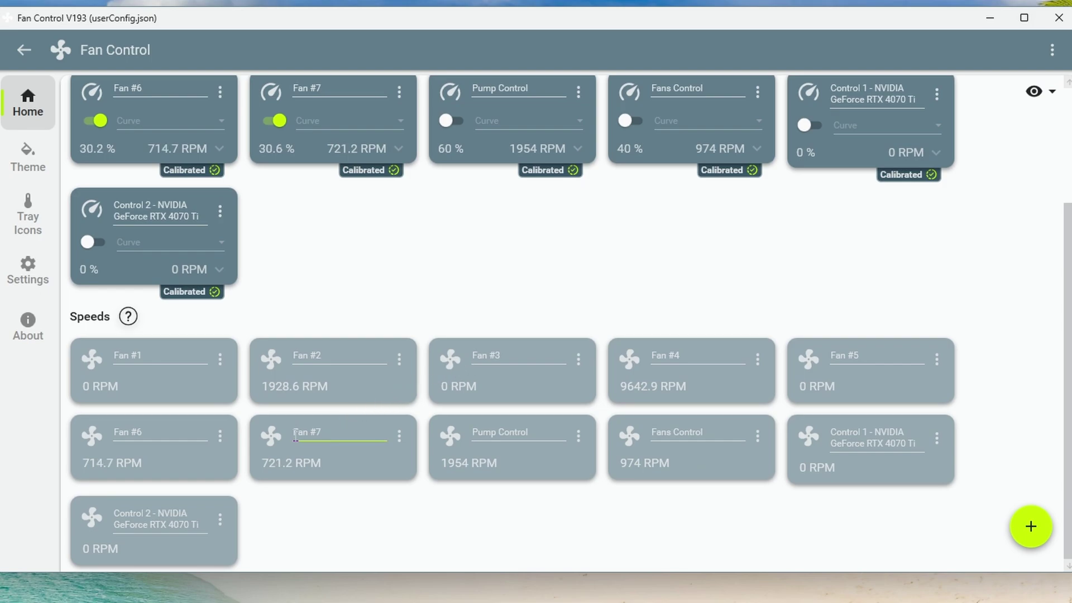
left_click(1032, 534)
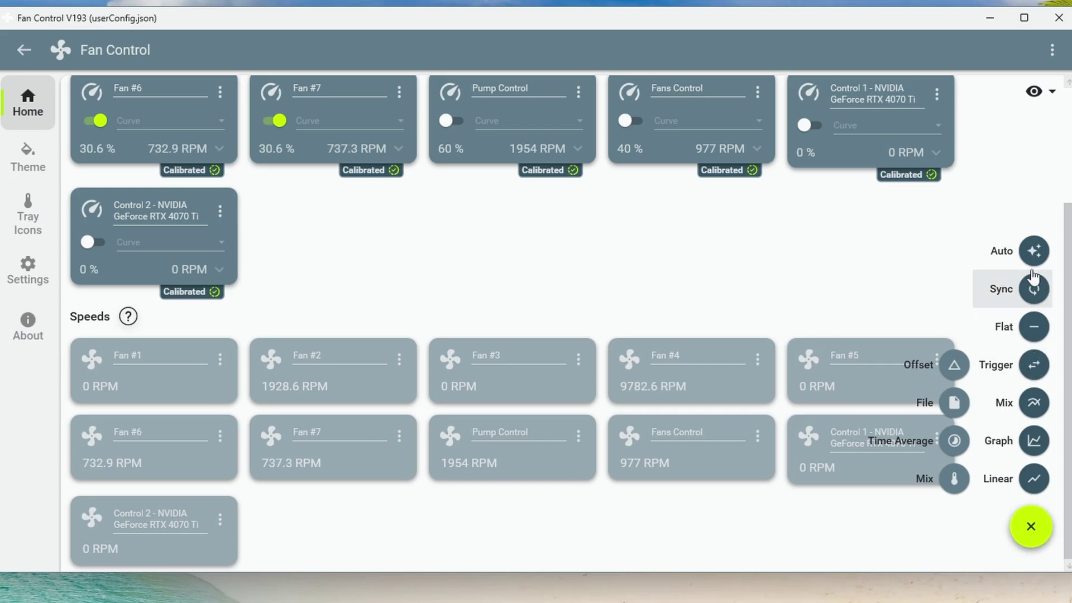
Step: Add Auto, Mix, Flat and Linear curves to the Curves section
scroll(1033, 262, "down", 1)
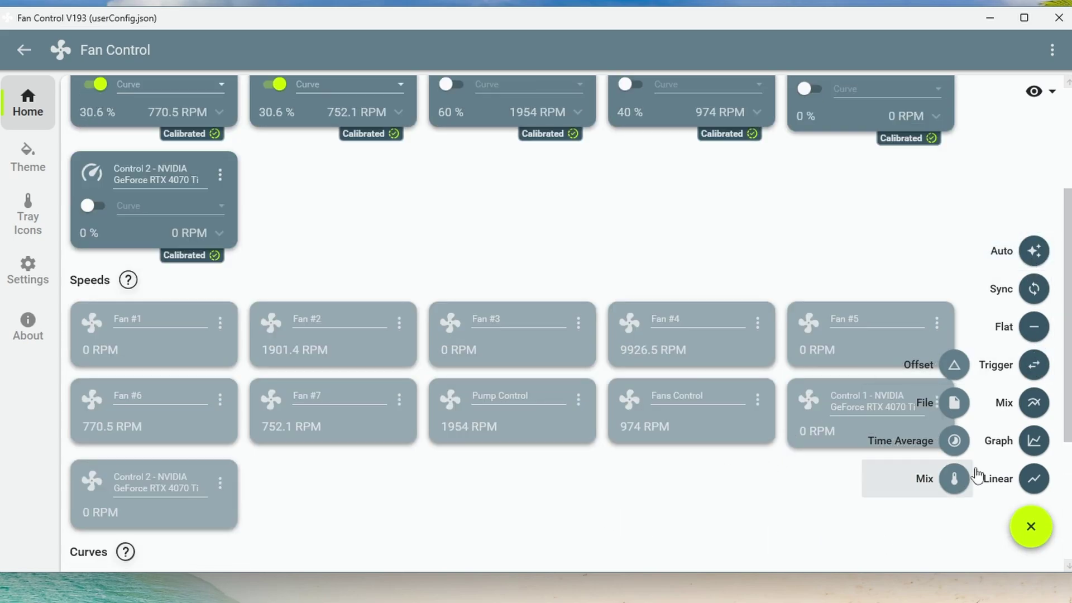
left_click(1033, 403)
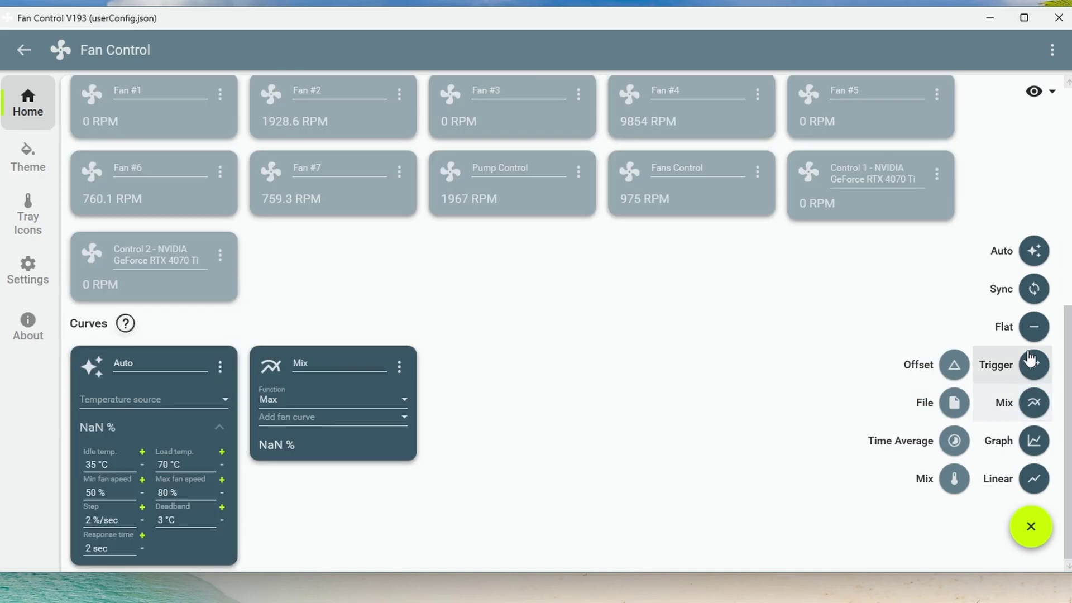
left_click(1031, 334)
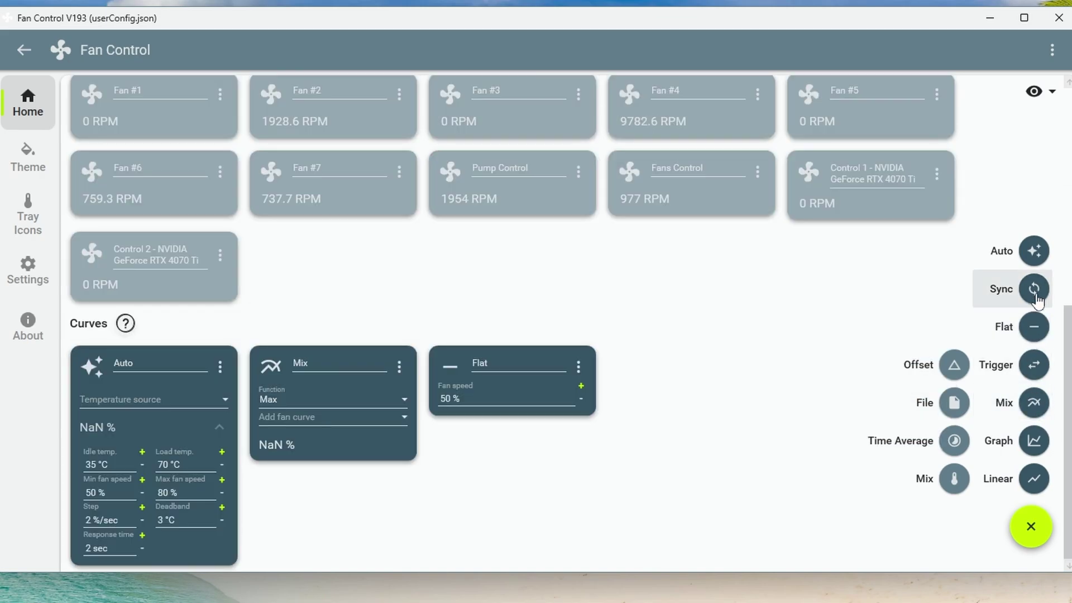
left_click(1034, 478)
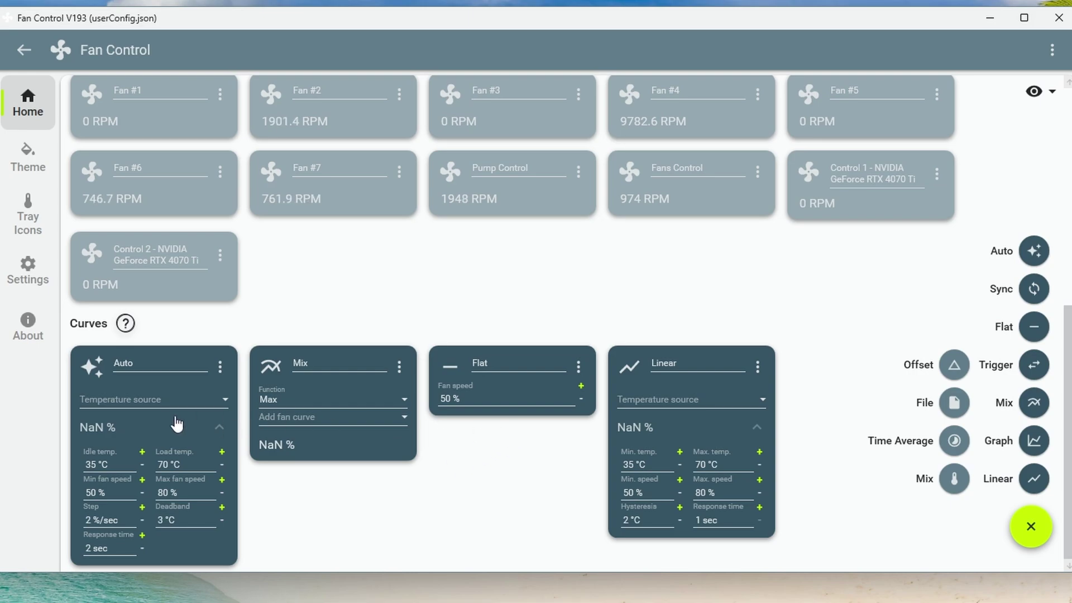
left_click(163, 403)
Step: Give the Auto curve the CPU Package temperature source and a 20 % minimum fan speed
left_click(186, 400)
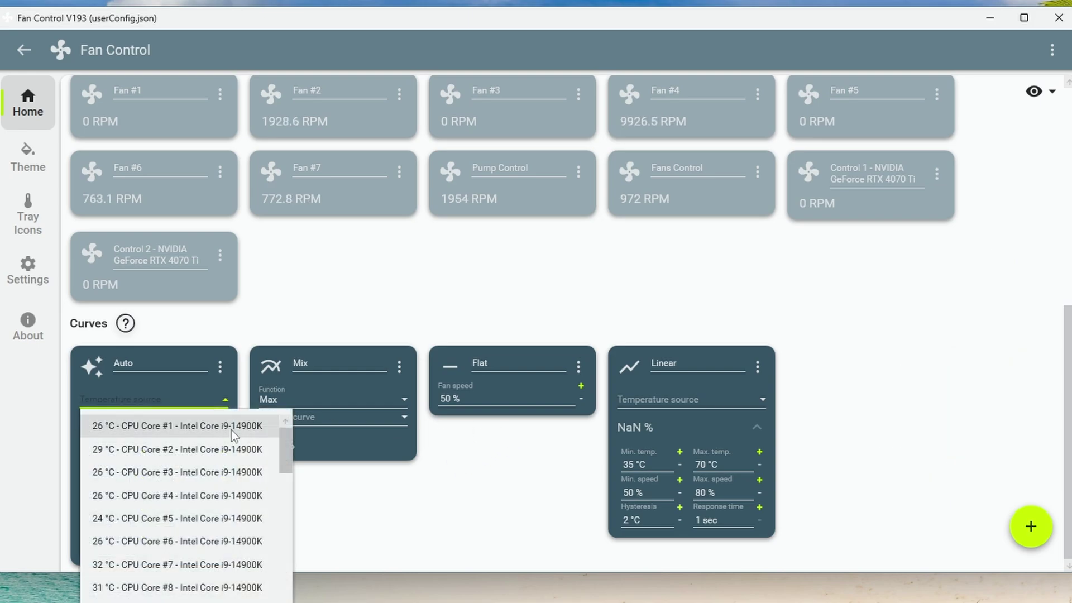
scroll(229, 492, "down", 6)
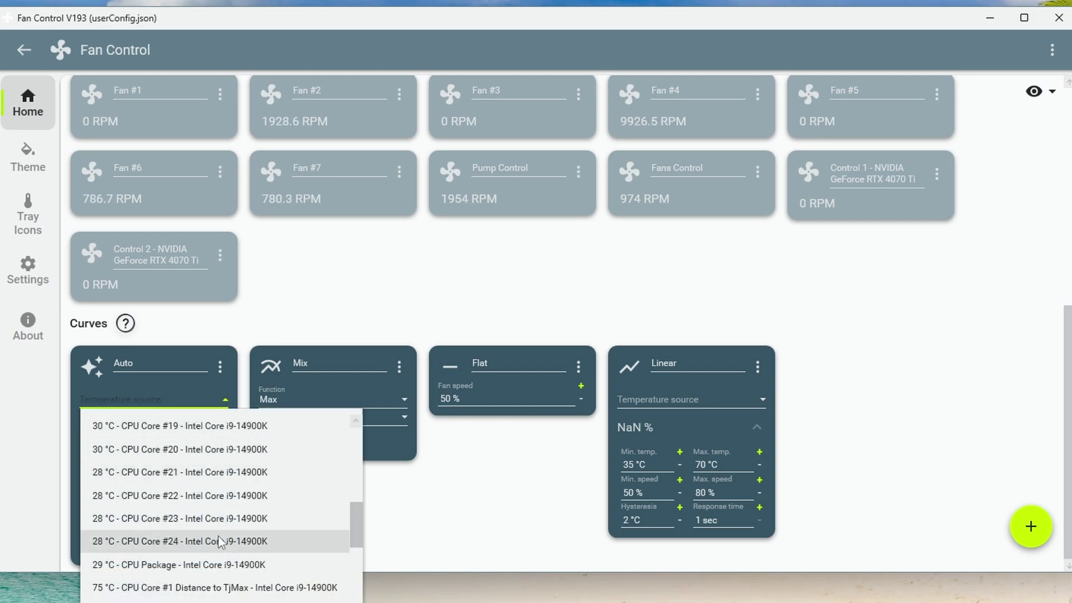
scroll(221, 543, "down", 8)
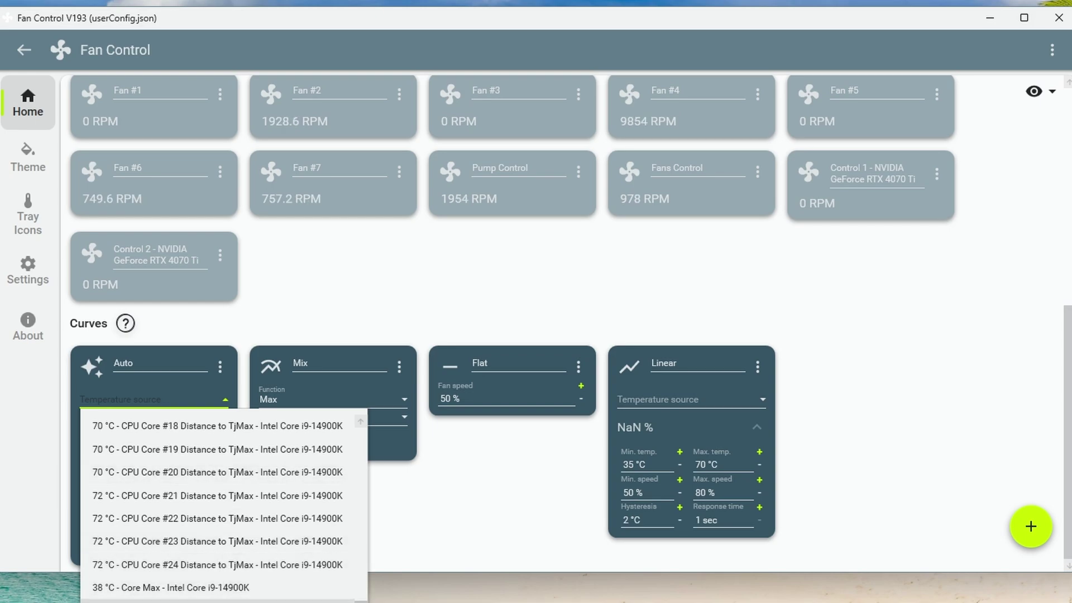
scroll(223, 503, "up", 8)
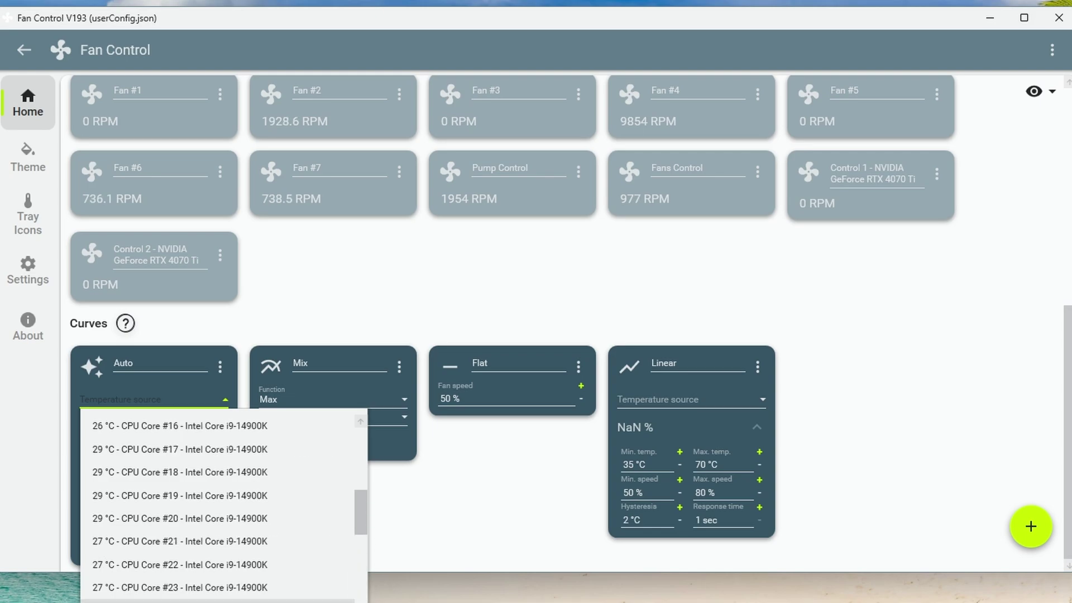
left_click(238, 600)
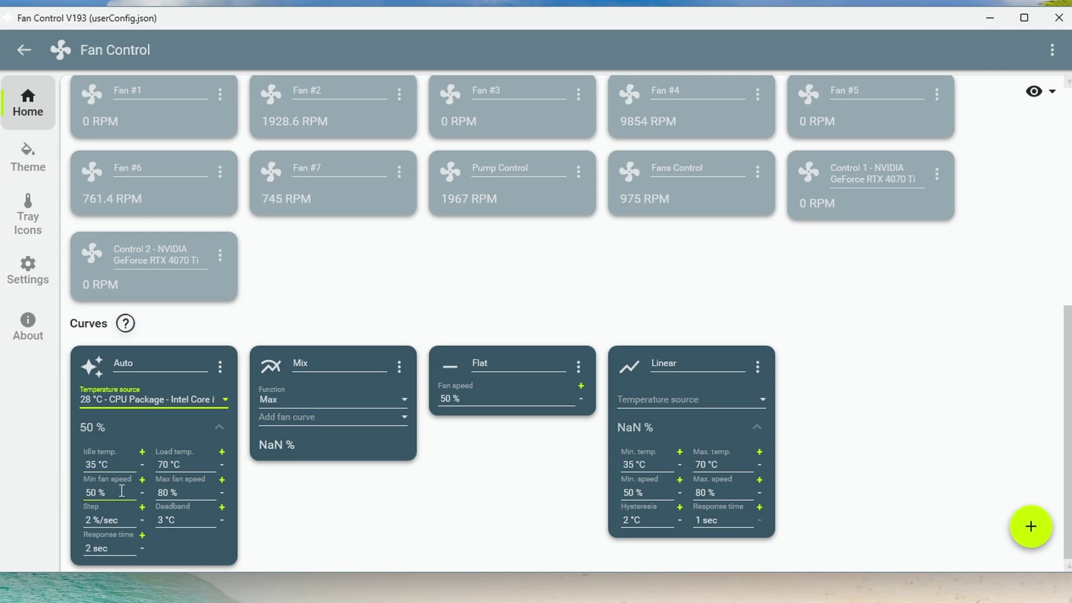
left_click(143, 494)
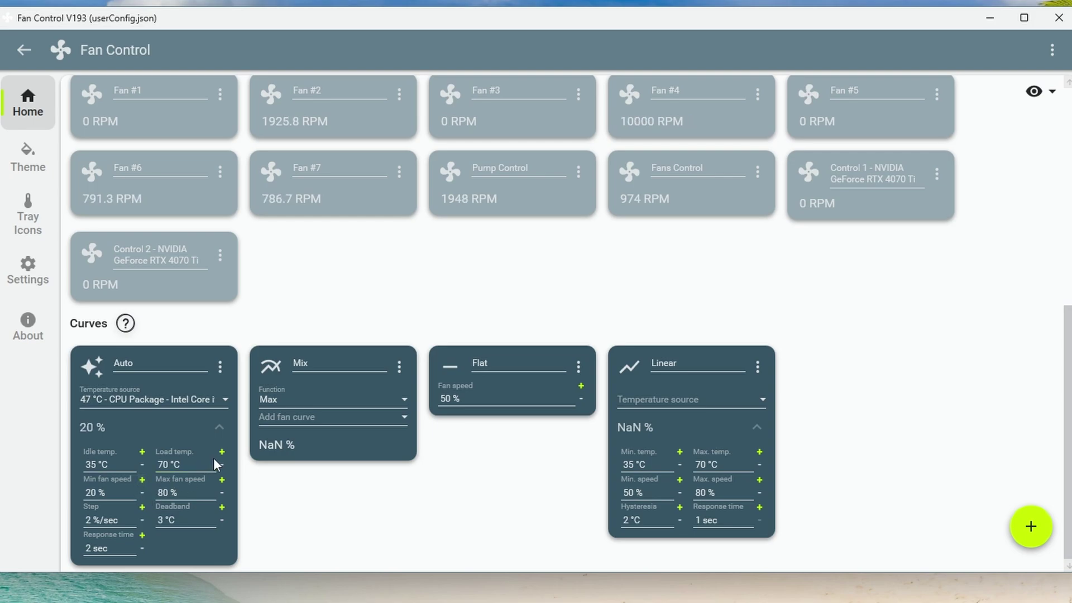
Step: Set the Curve of both Fan #6 and Fan #7 to Auto
scroll(333, 478, "up", 5)
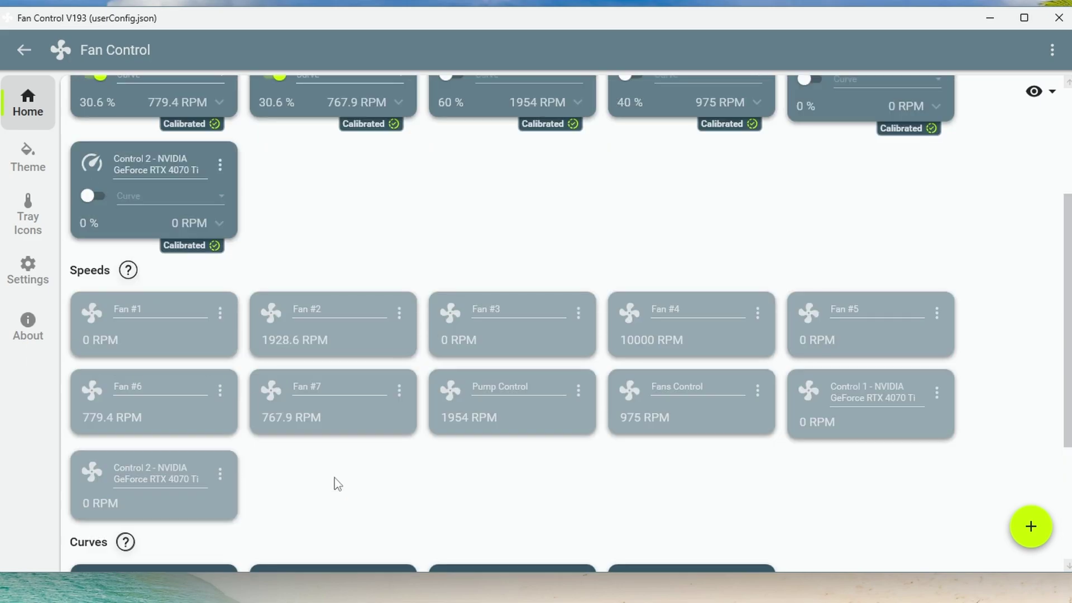
scroll(281, 427, "up", 1)
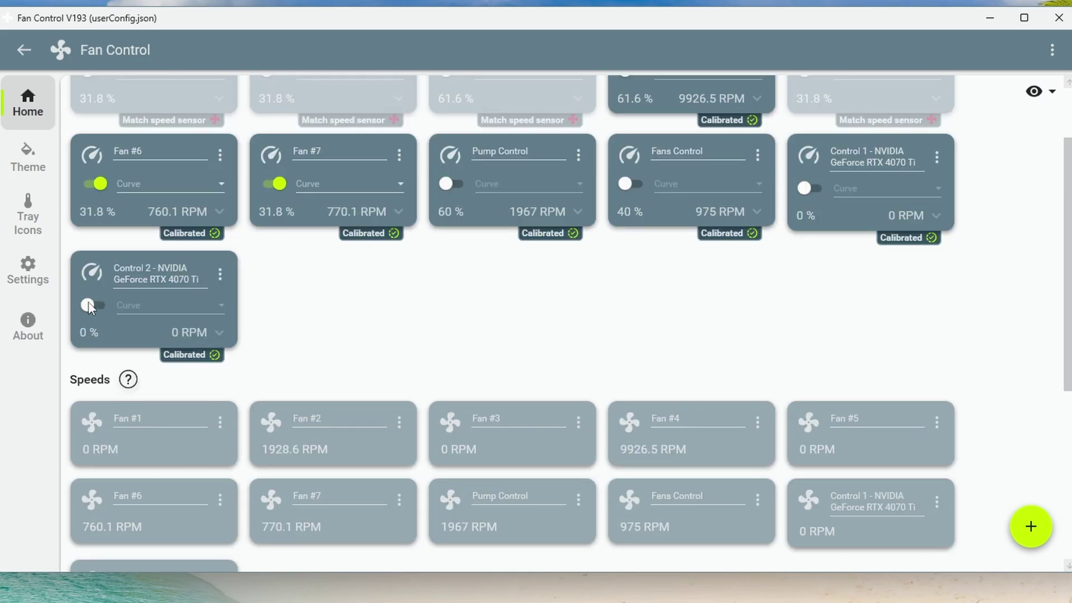
scroll(218, 314, "up", 3)
left_click(222, 283)
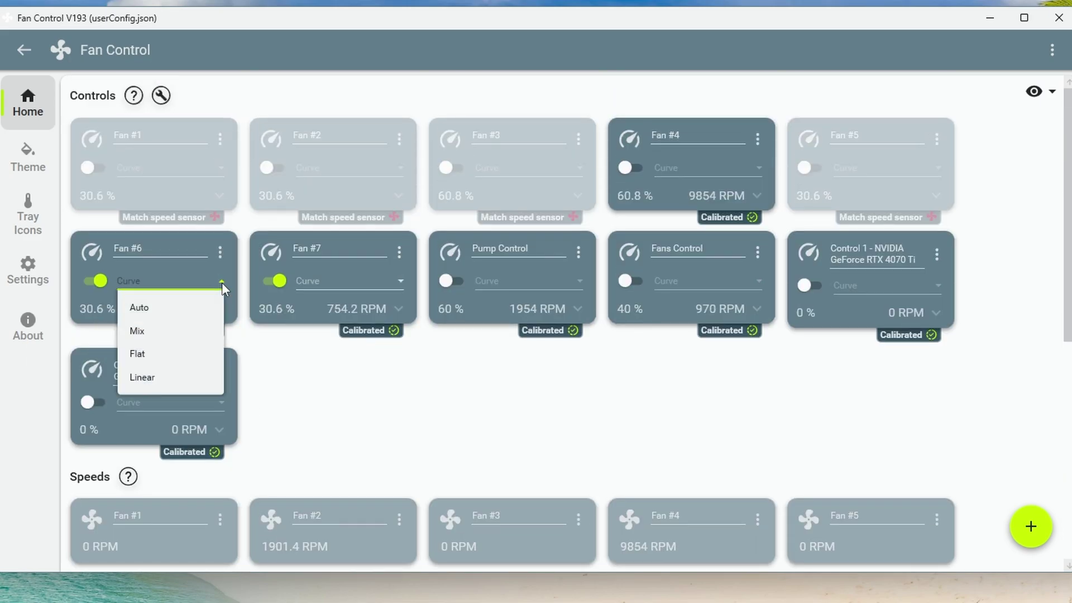
left_click(204, 302)
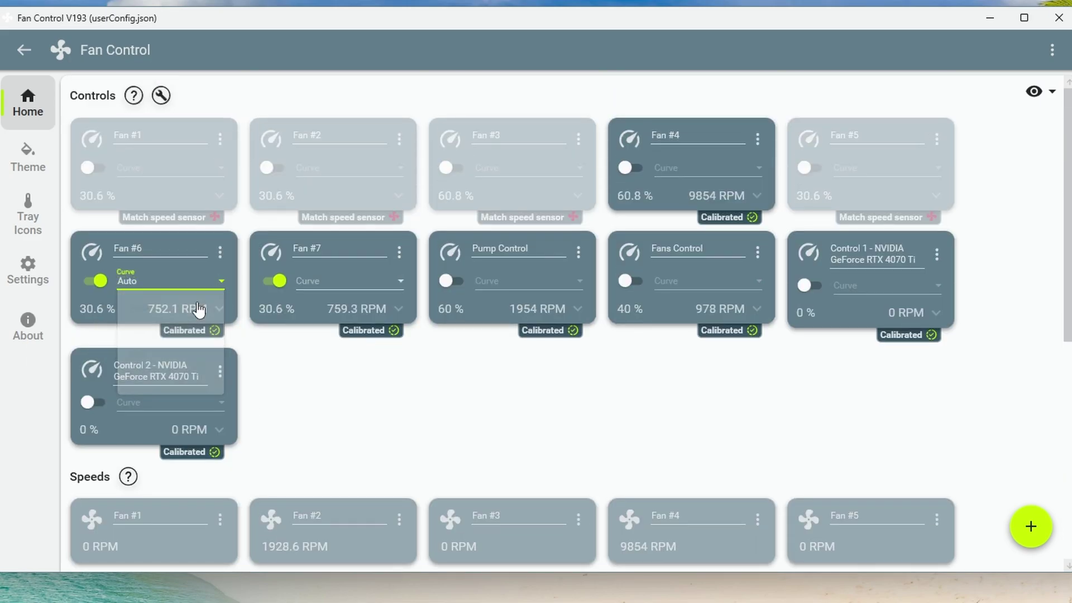
left_click(402, 280)
left_click(345, 307)
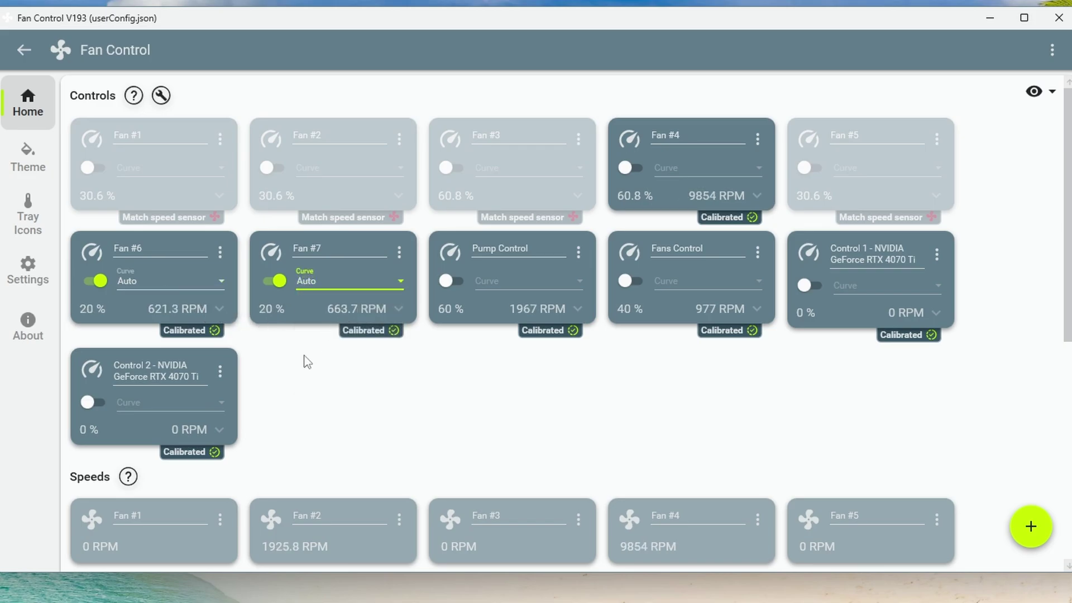
scroll(288, 462, "down", 5)
scroll(289, 467, "down", 3)
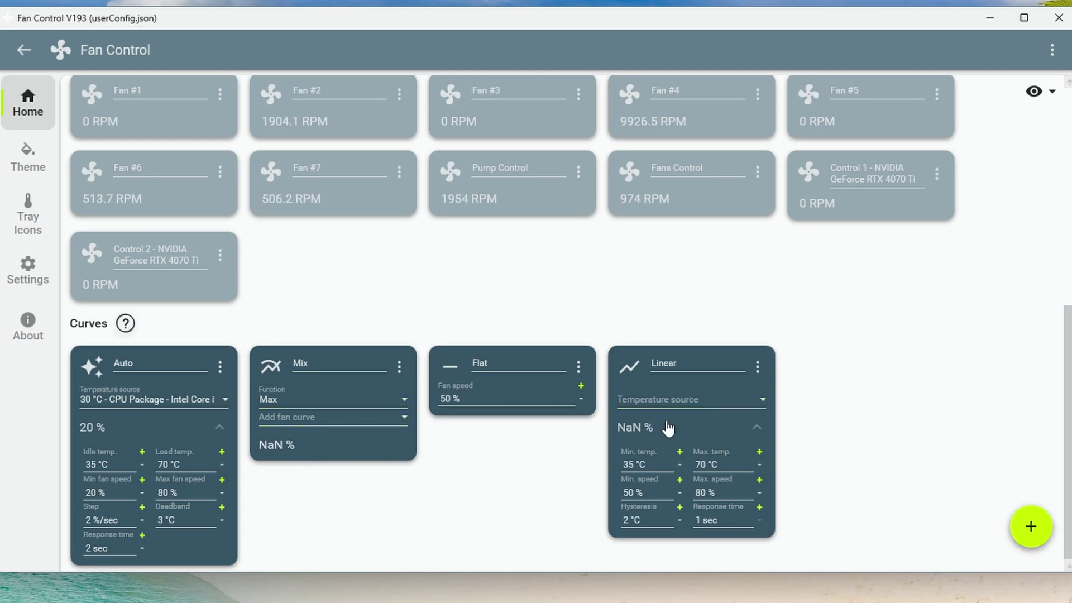
Step: Set the Linear curve's max temp to 83 °C and its temperature source to CPU Package
left_click(760, 453)
left_click(759, 454)
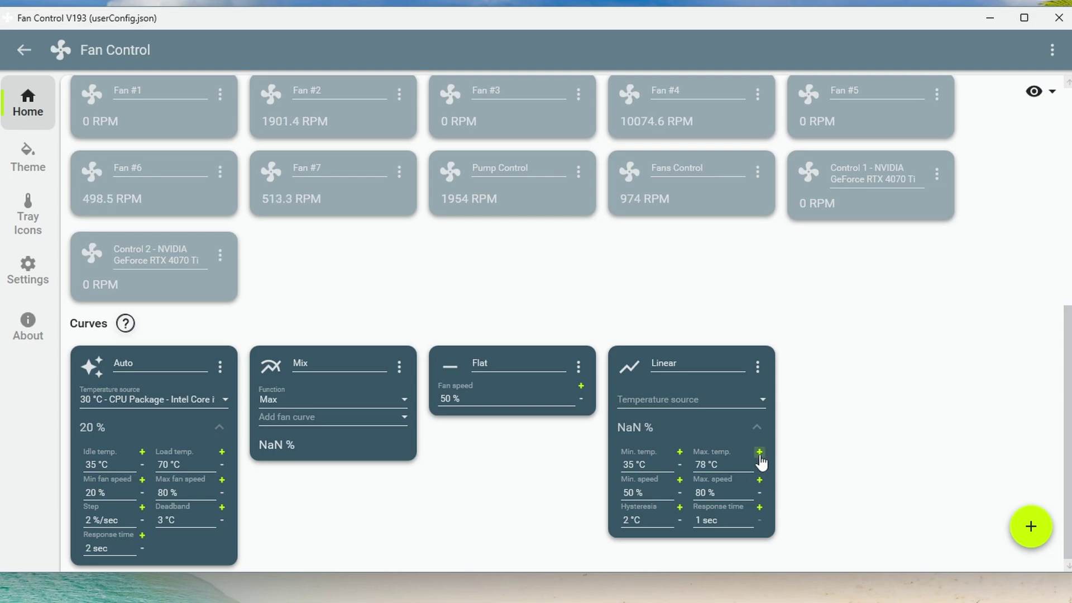
left_click(759, 452)
left_click(760, 452)
left_click(759, 452)
left_click(760, 465)
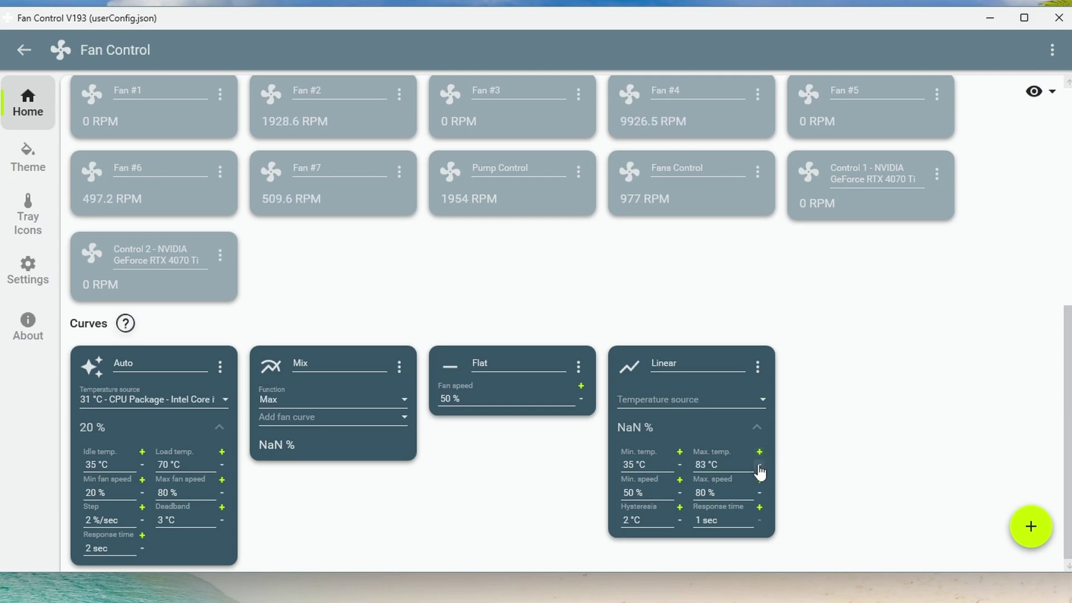
left_click(763, 399)
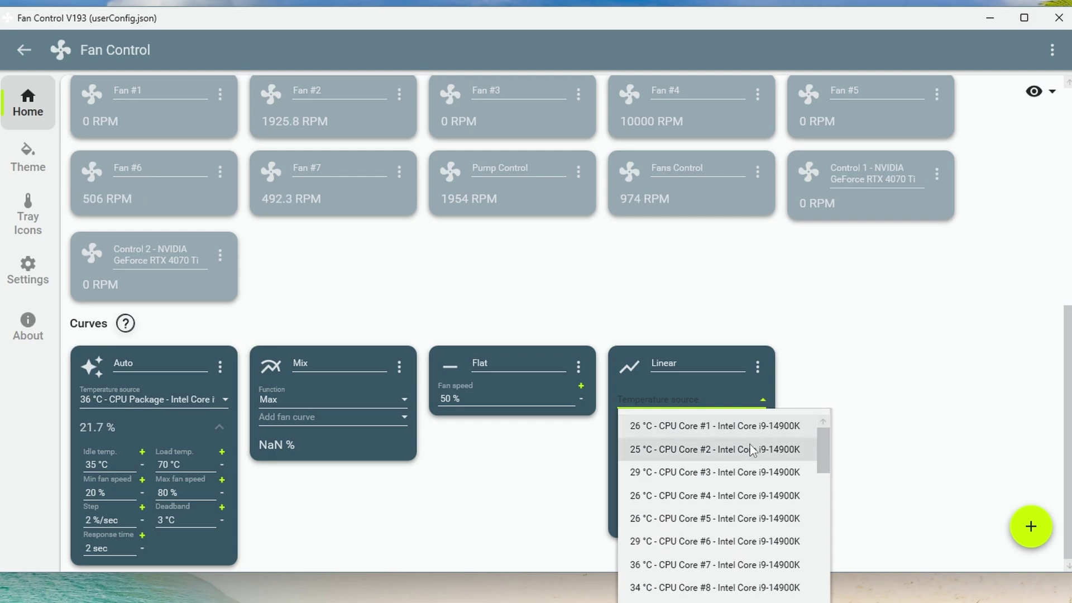
scroll(738, 488, "down", 2)
scroll(738, 487, "down", 5)
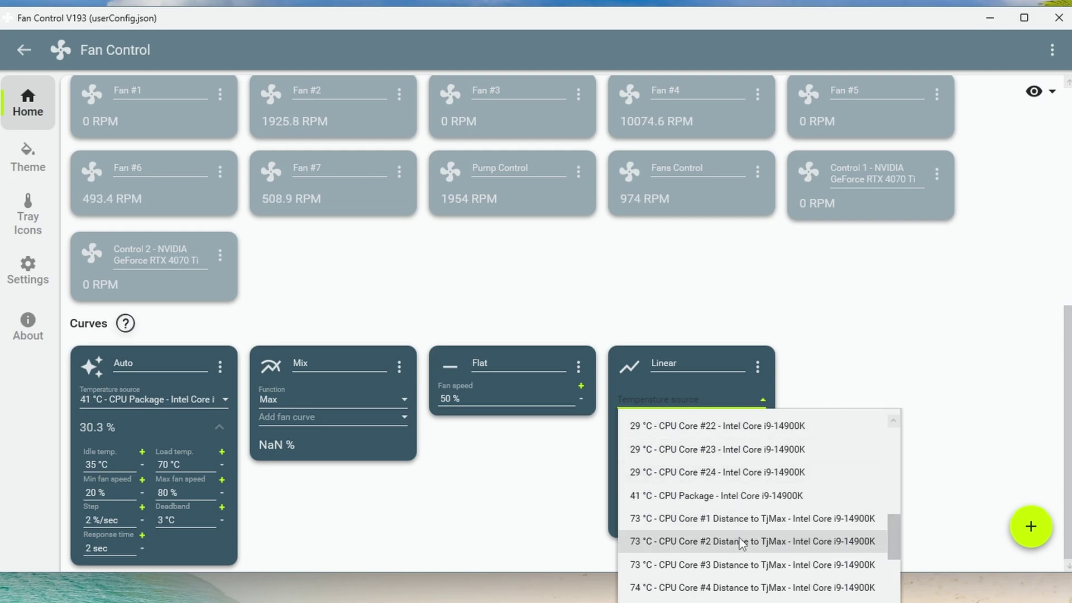
left_click(746, 502)
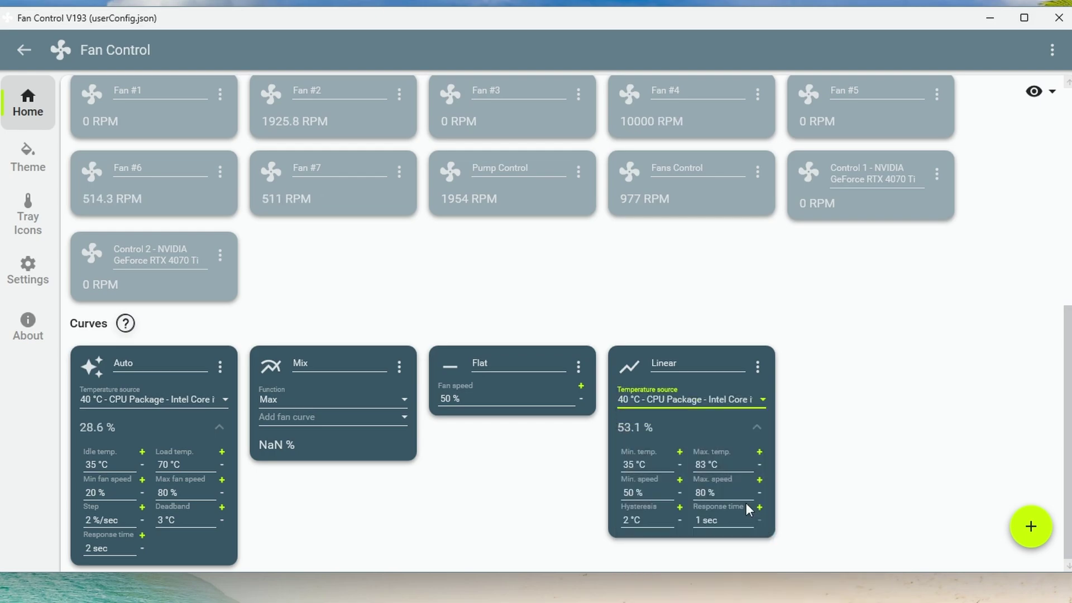
Step: Set the Linear curve's minimum speed to 30 % and maximum speed to 90 %
left_click(680, 492)
left_click(679, 492)
left_click(680, 493)
left_click(680, 493)
left_click(680, 493)
left_click(679, 493)
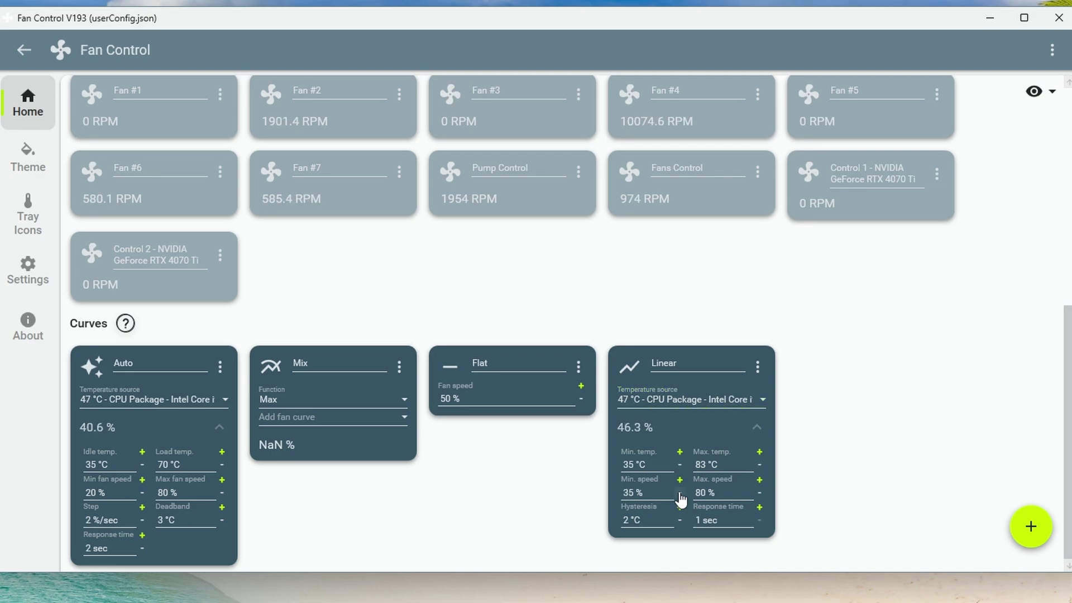
left_click(680, 493)
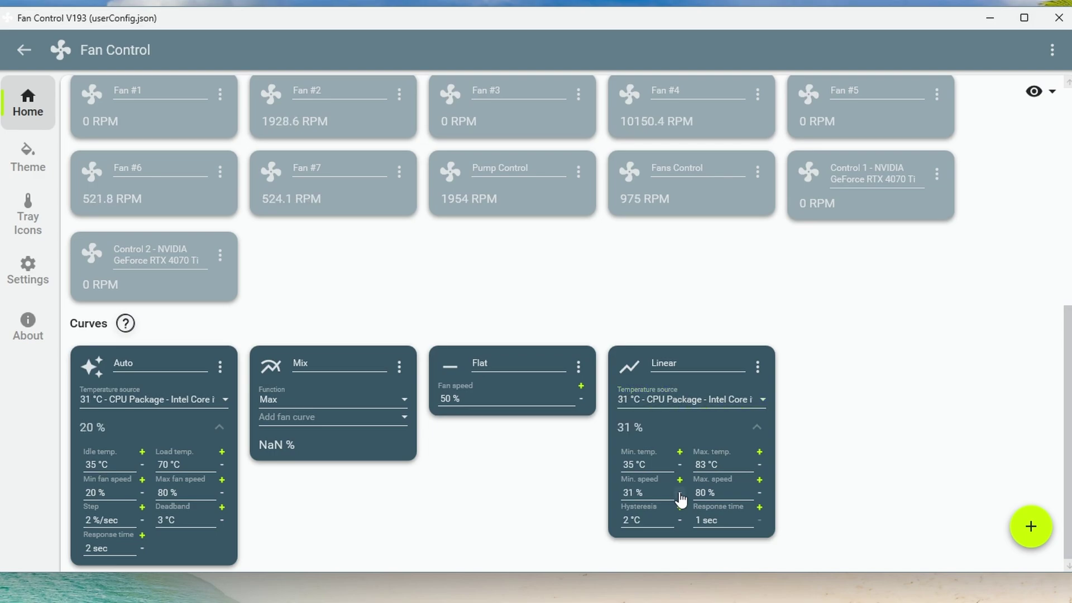
left_click(759, 481)
left_click(759, 482)
left_click(759, 481)
left_click(759, 481)
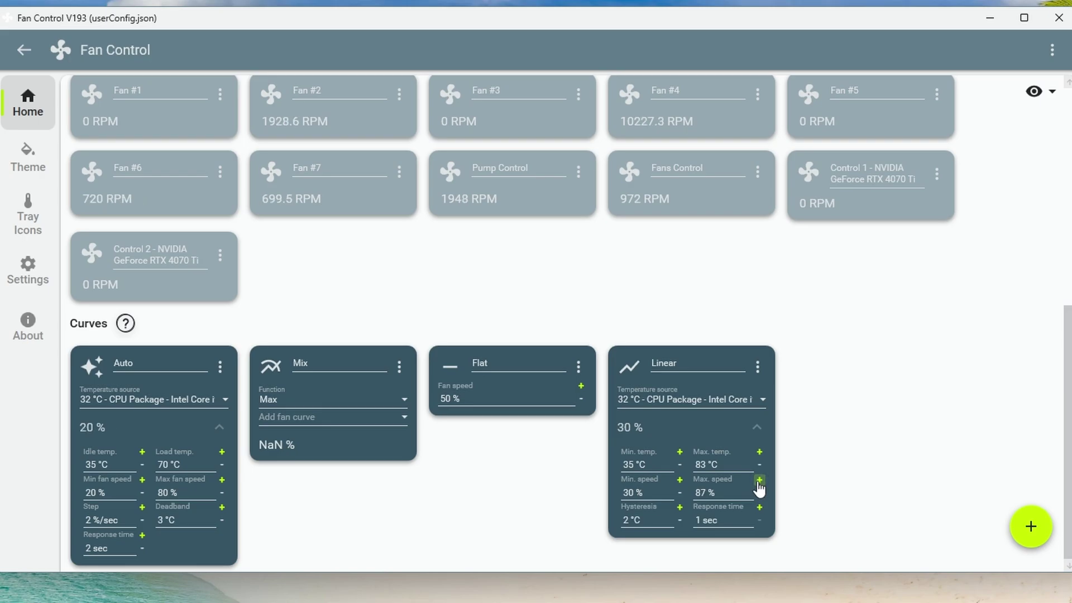
left_click(759, 481)
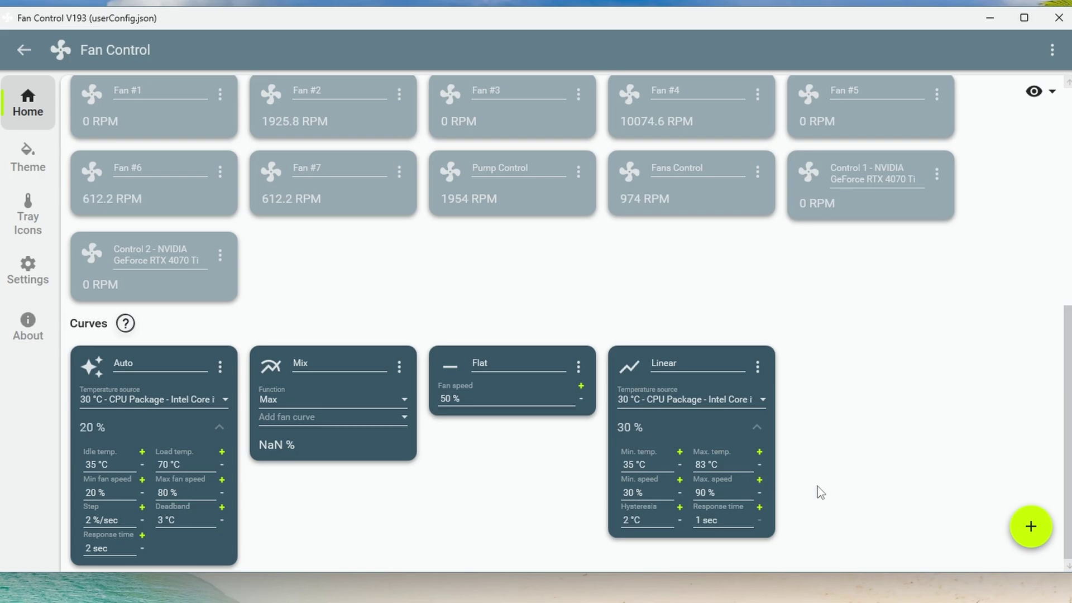
scroll(817, 489, "up", 8)
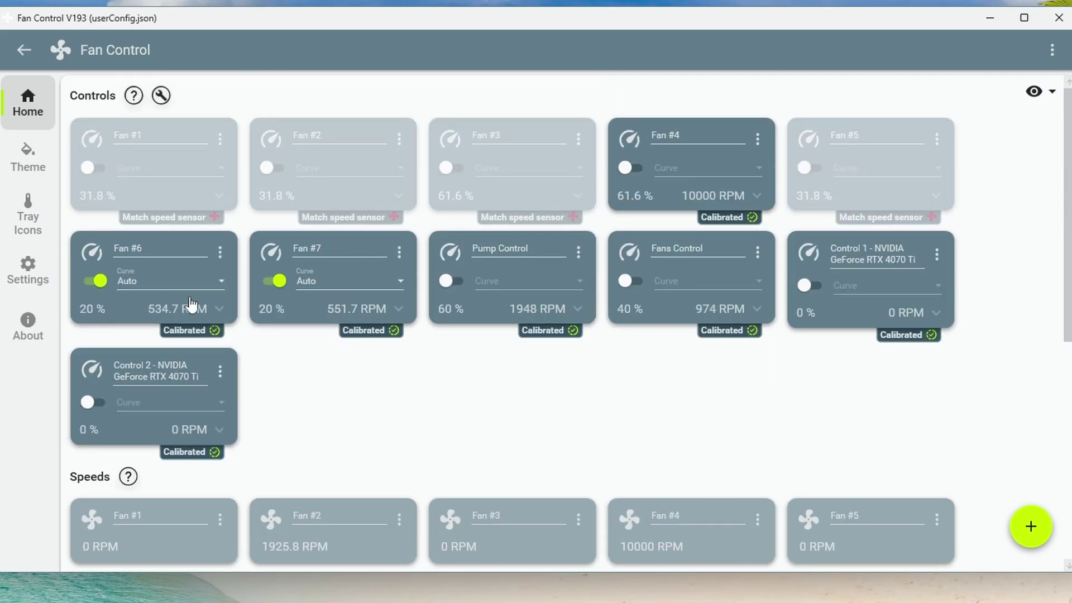
left_click(216, 283)
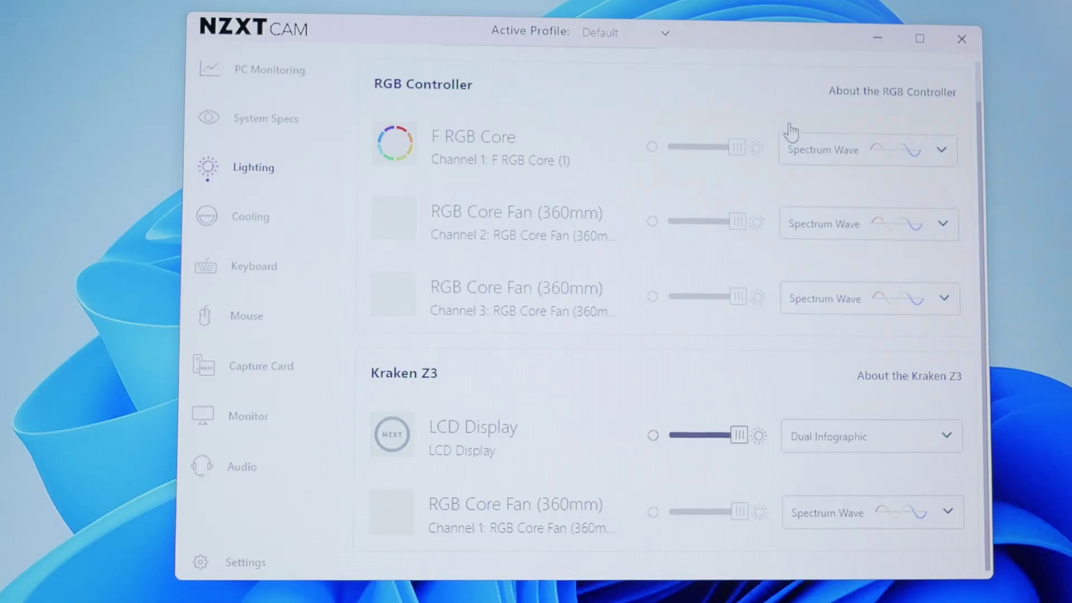